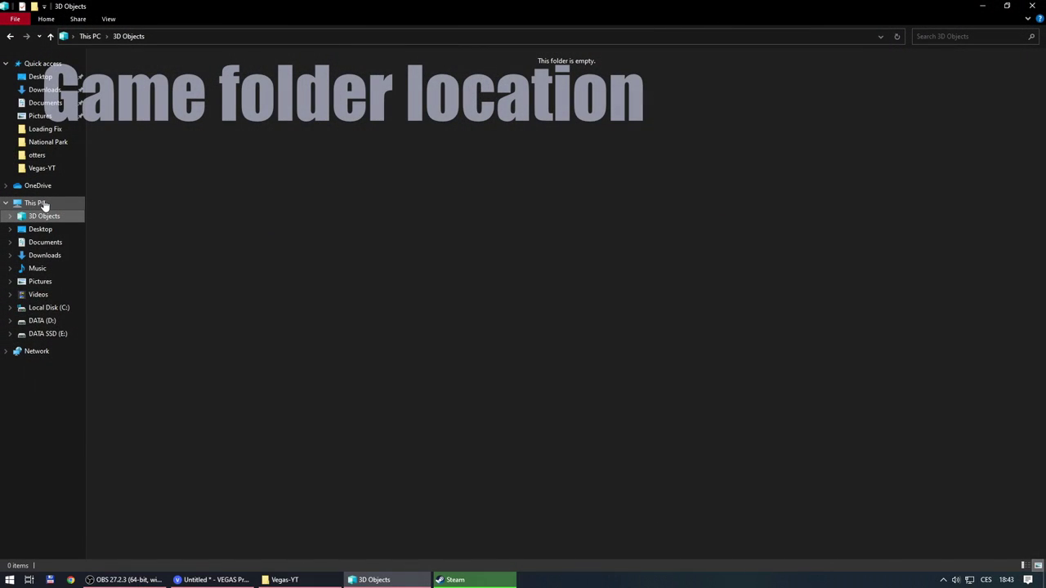
Open This PC and check the C:, D: and E: drives available for storing the game
left_click(36, 203)
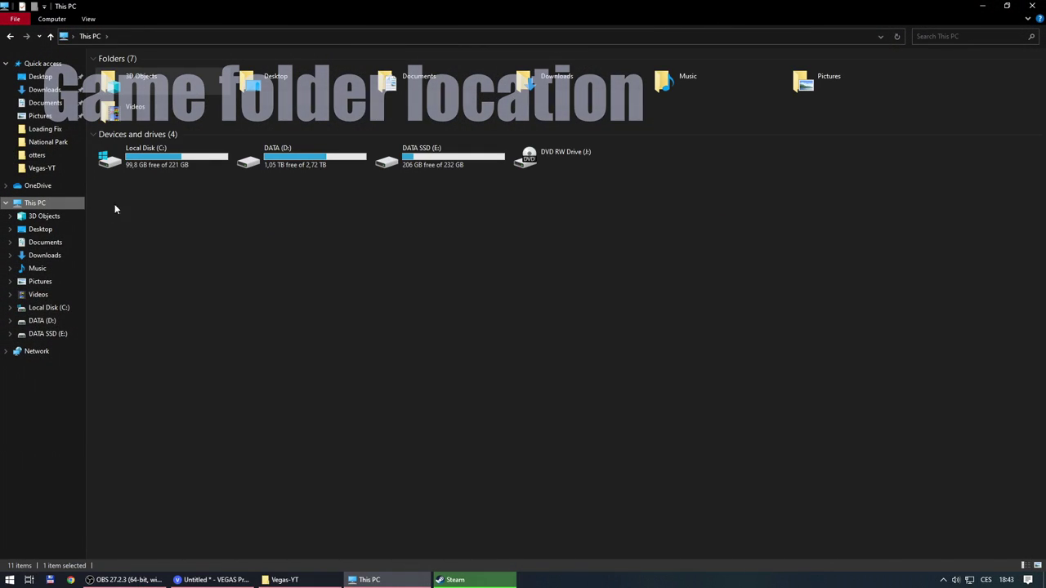
left_click(176, 165)
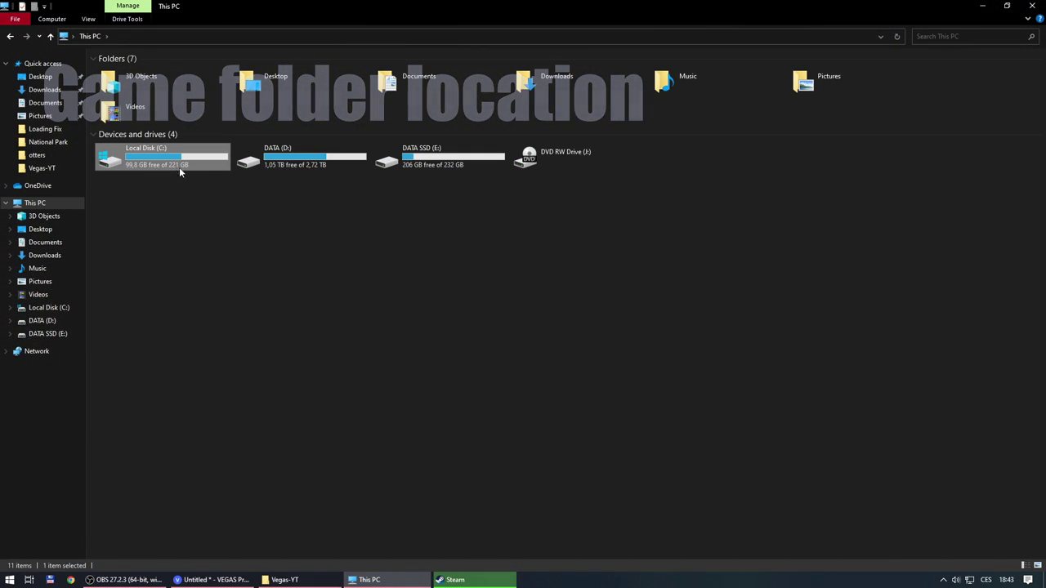
left_click(326, 167)
left_click(466, 161)
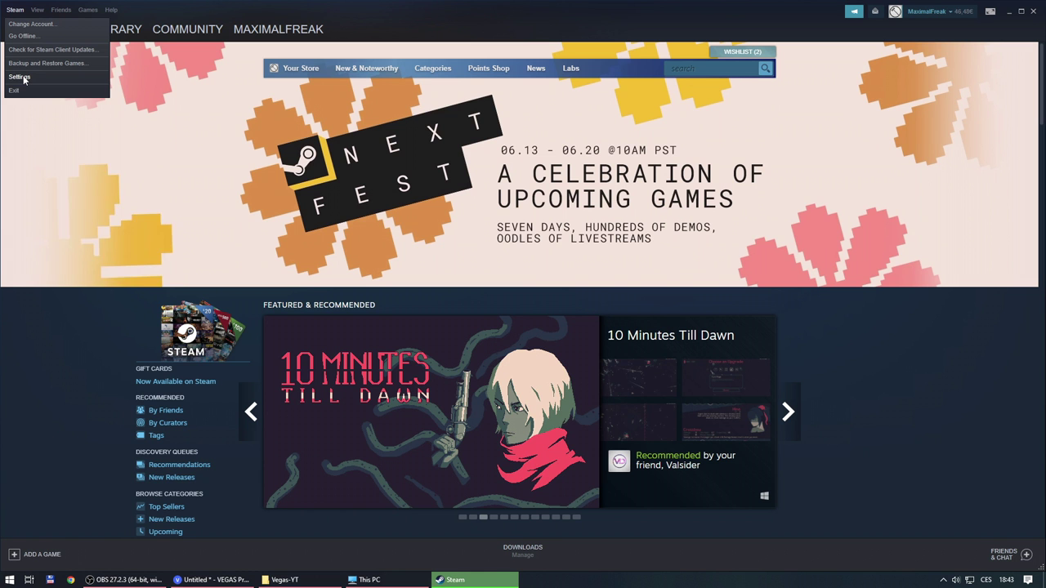
In Steam, open the library folders manager from the download settings and review the games stored on the C:, E: and D: drives
left_click(21, 76)
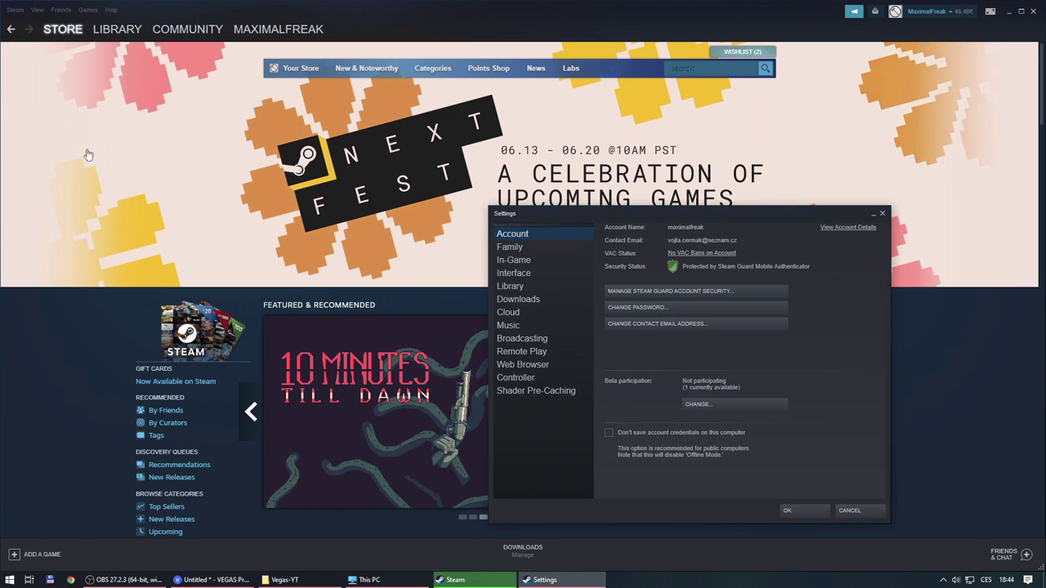
left_click(531, 299)
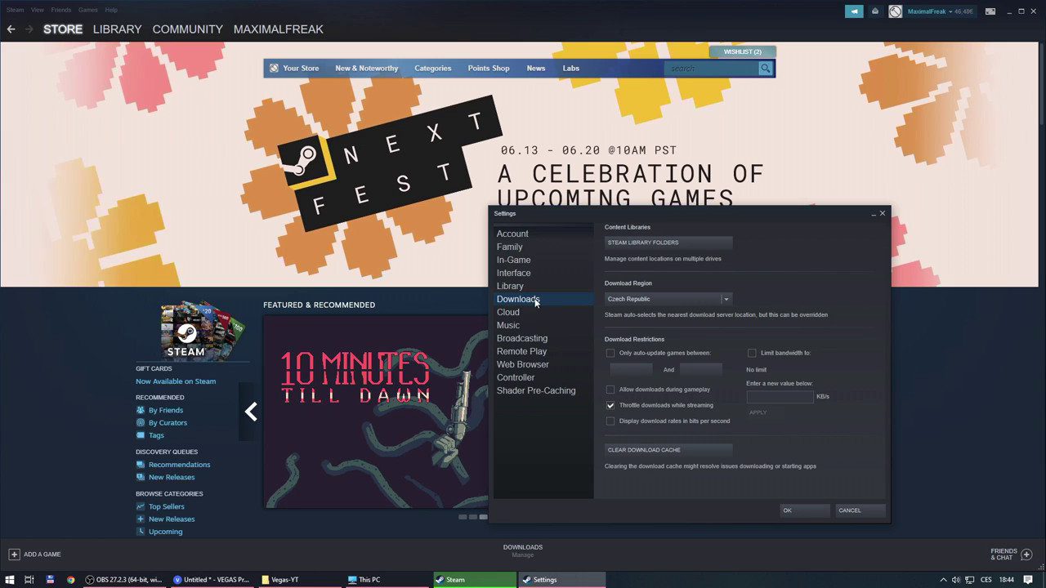
left_click(678, 242)
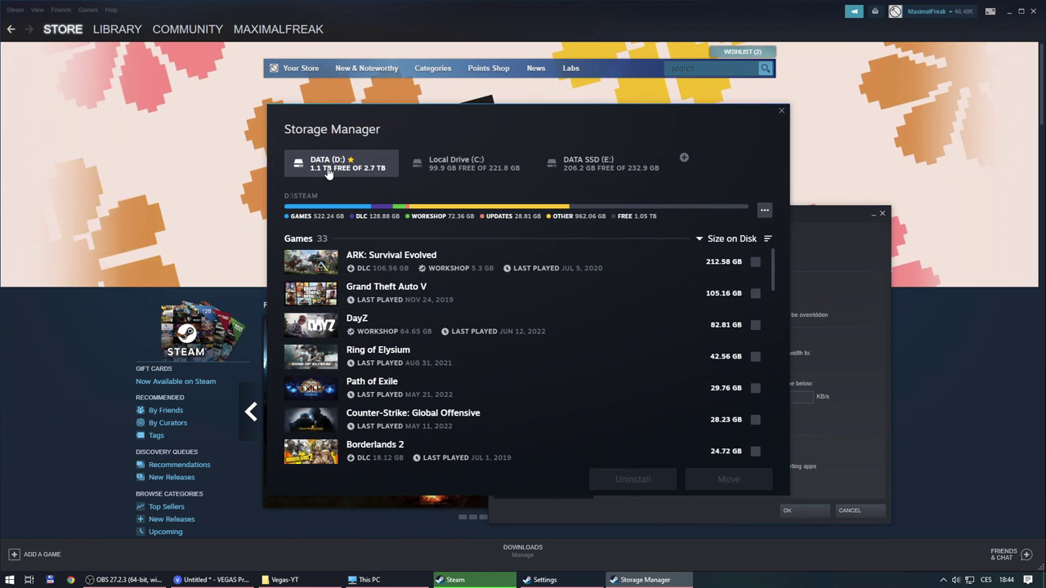
left_click(418, 167)
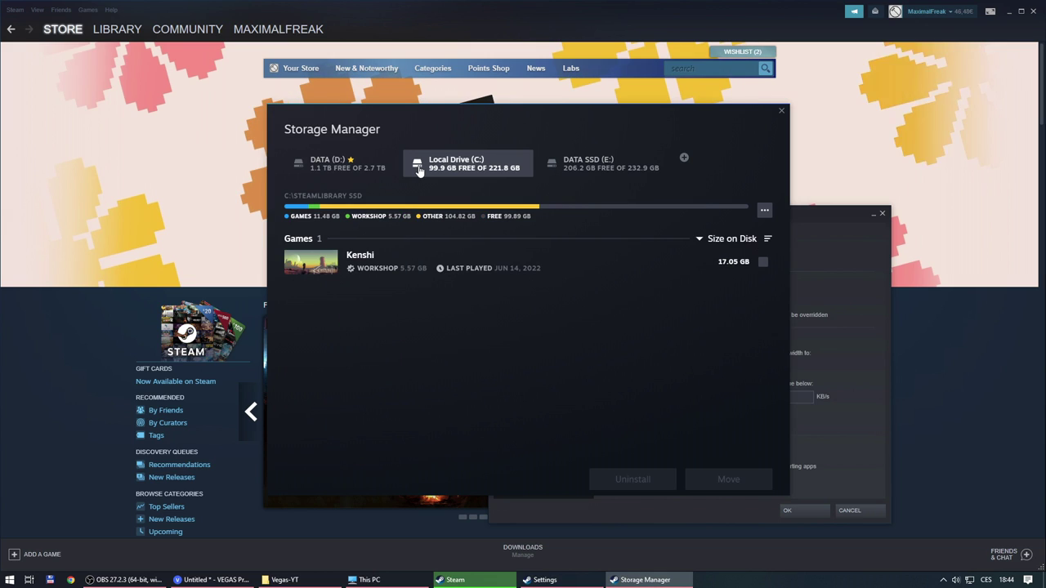
left_click(590, 176)
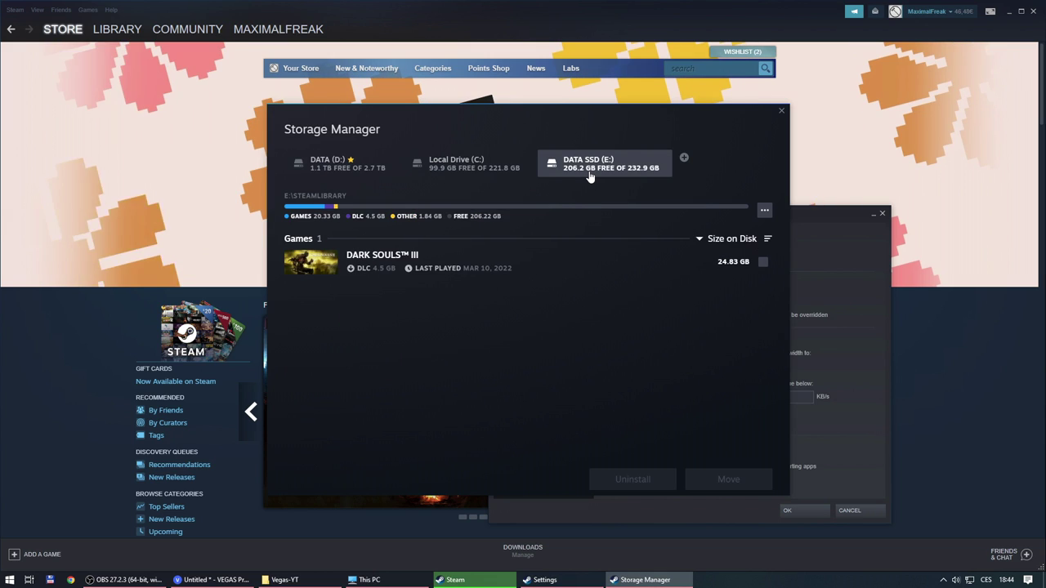
left_click(478, 173)
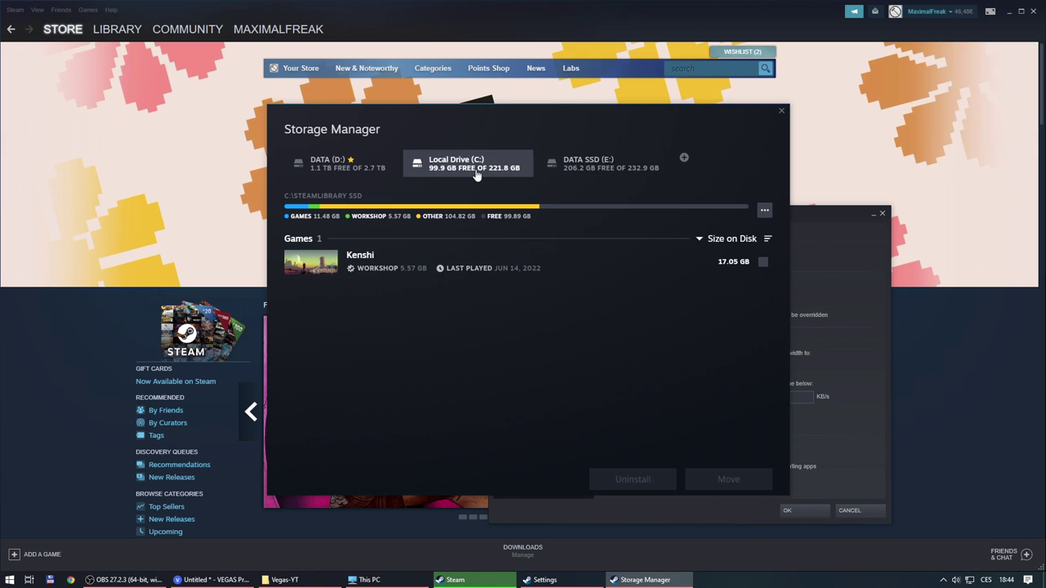
left_click(325, 167)
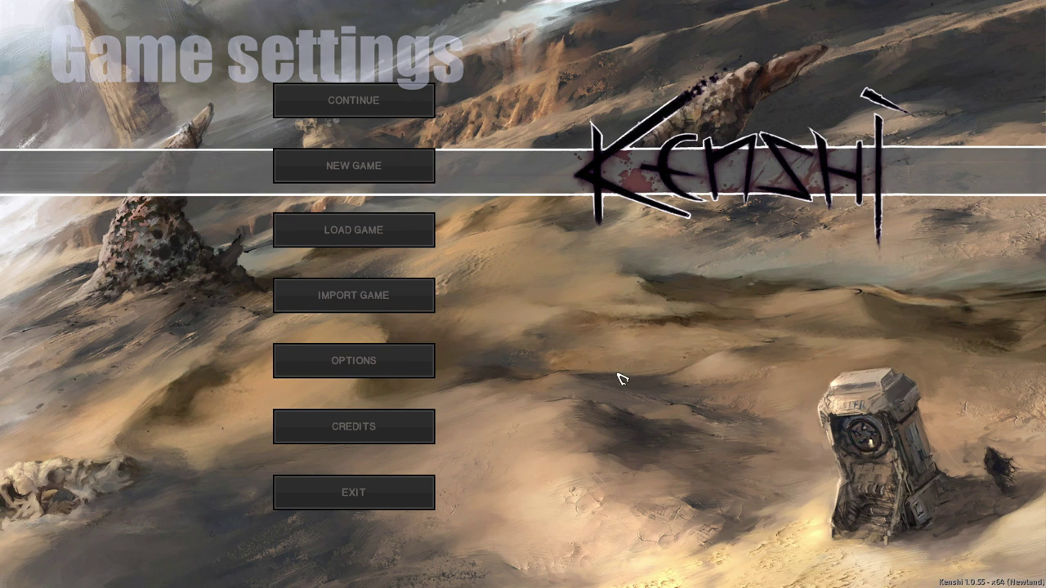
In Kenshi's graphics options, set Terrain Chunk Size to Small
left_click(412, 364)
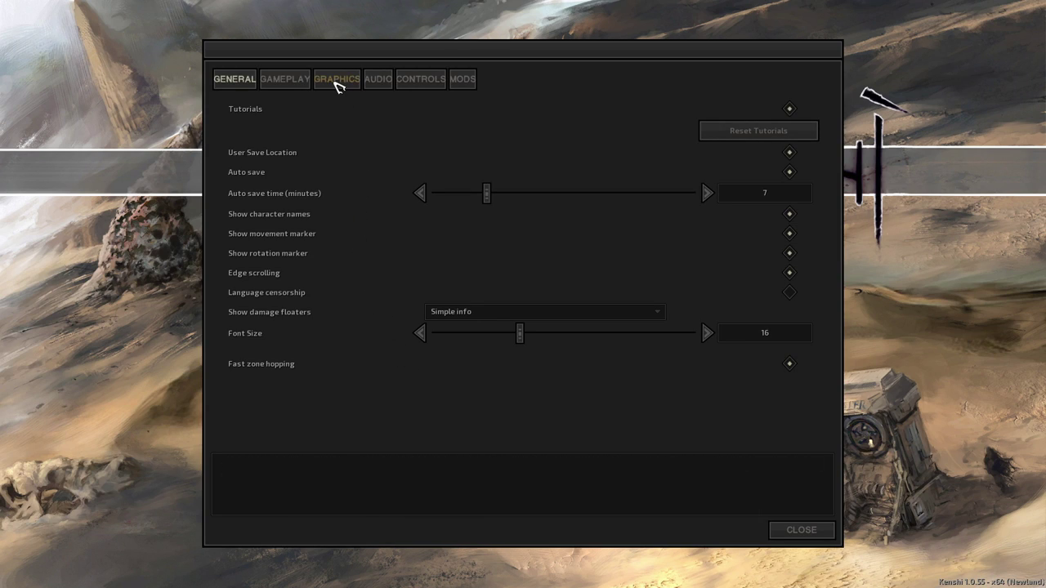
left_click(338, 85)
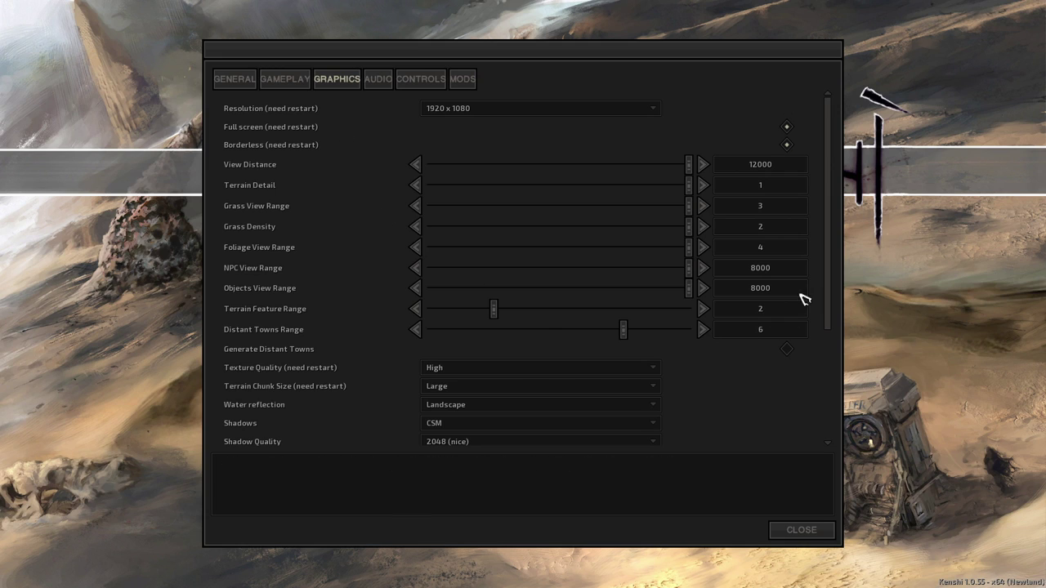
scroll(832, 268, "down", 1)
left_click_drag(831, 268, 835, 327)
left_click(653, 285)
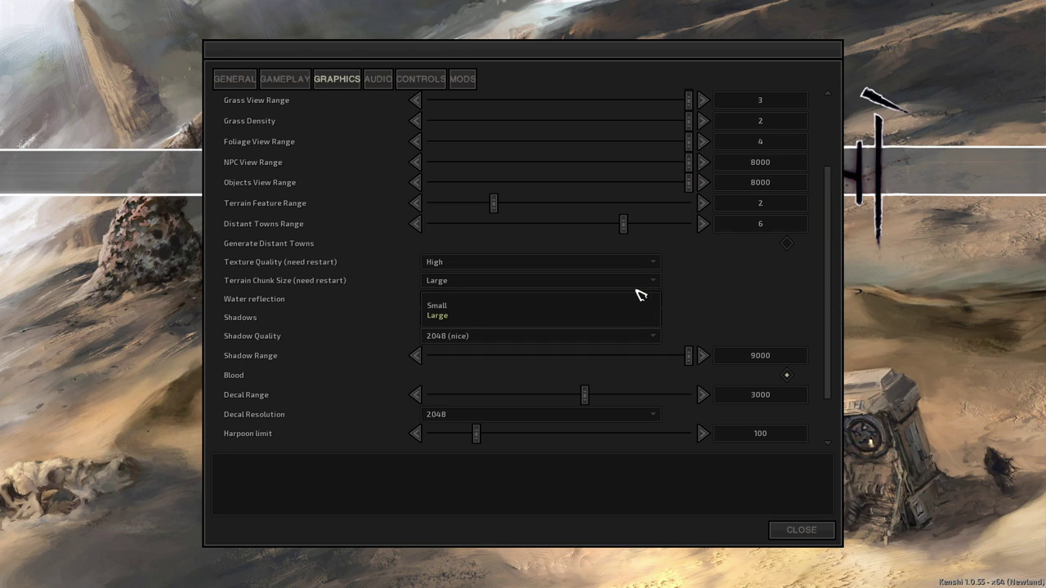
left_click(437, 306)
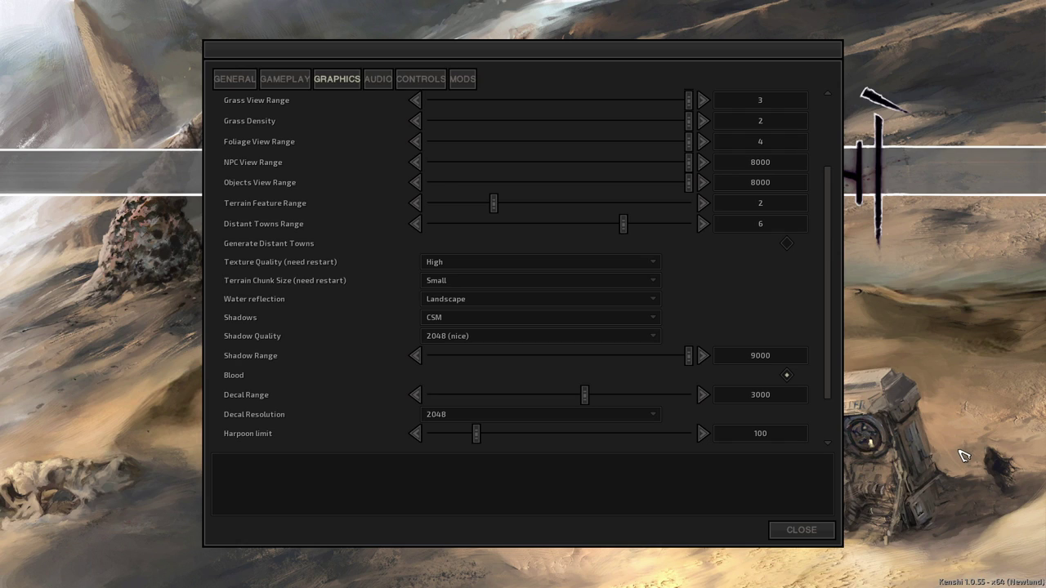
left_click(642, 284)
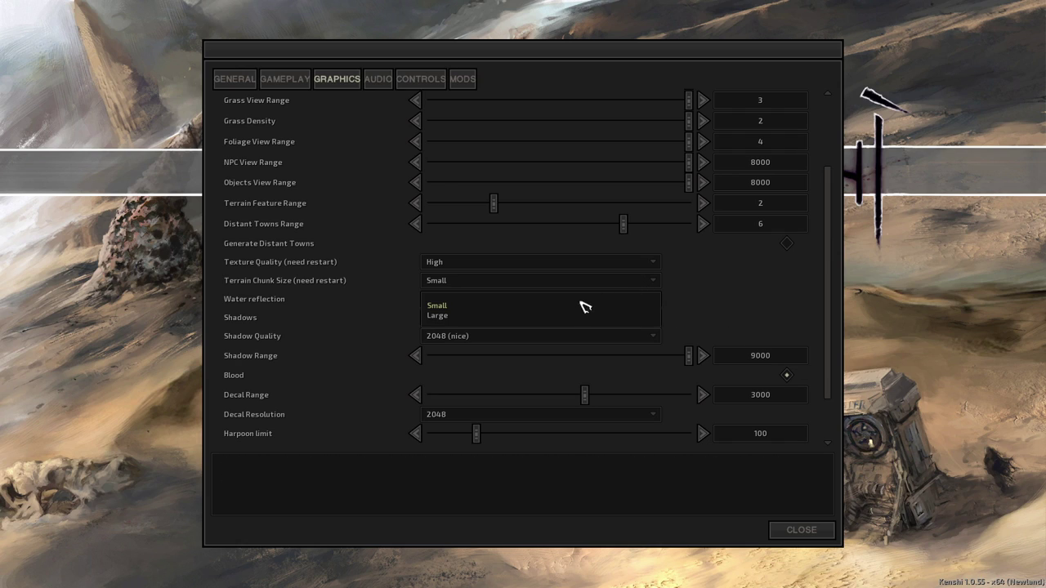
left_click(436, 305)
left_click(436, 302)
left_click(436, 310)
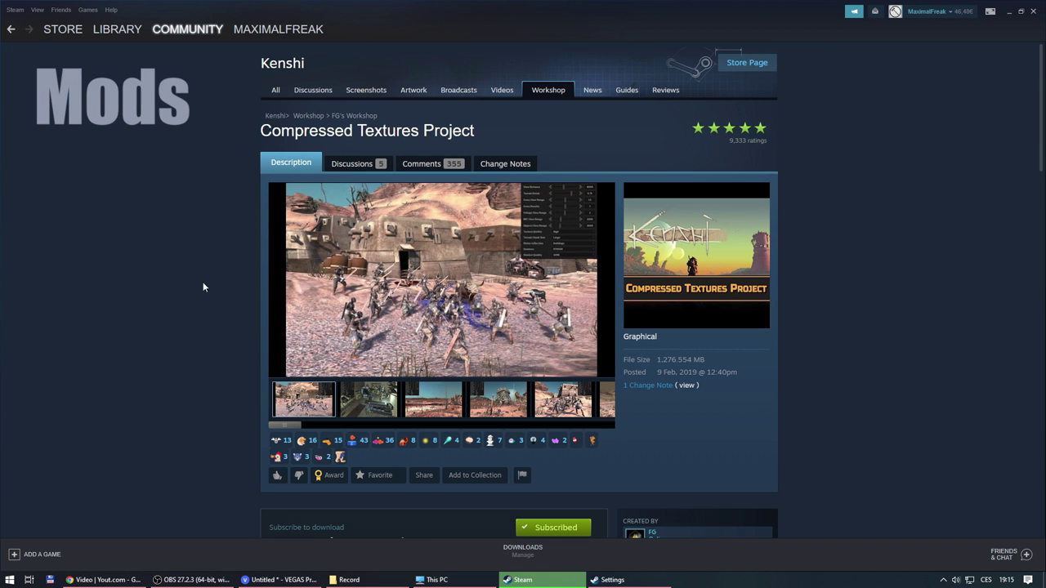
Read through the description and notes of the Compressed Textures Project mod in Kenshi's Steam Workshop
scroll(214, 288, "down", 2)
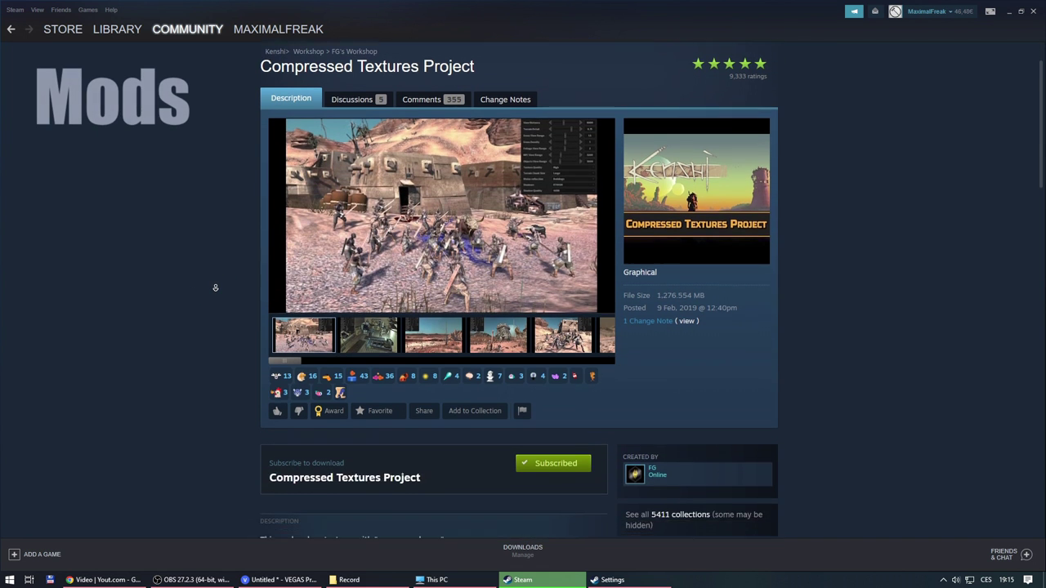
scroll(215, 287, "down", 3)
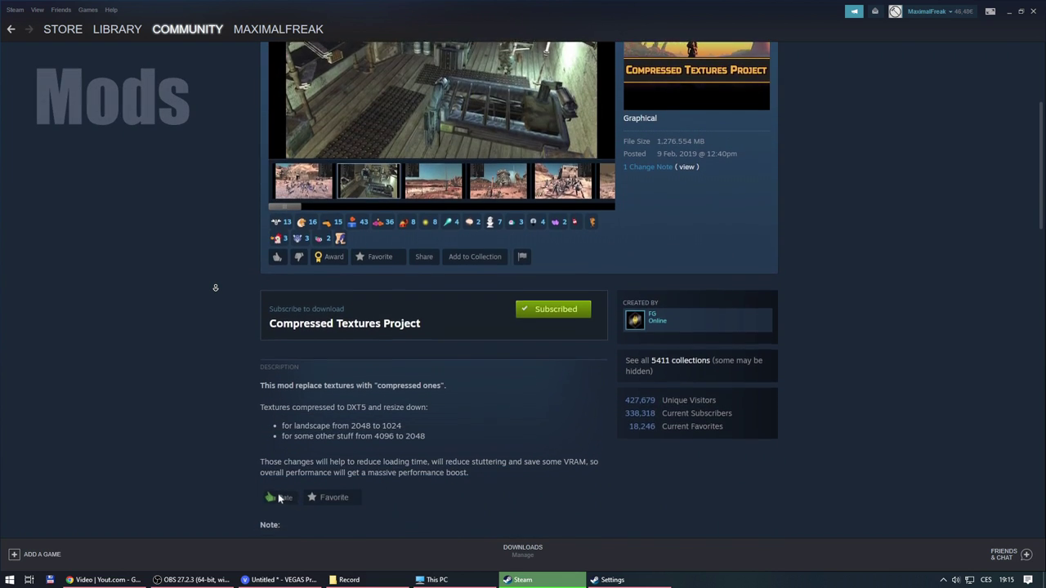
scroll(215, 287, "down", 3)
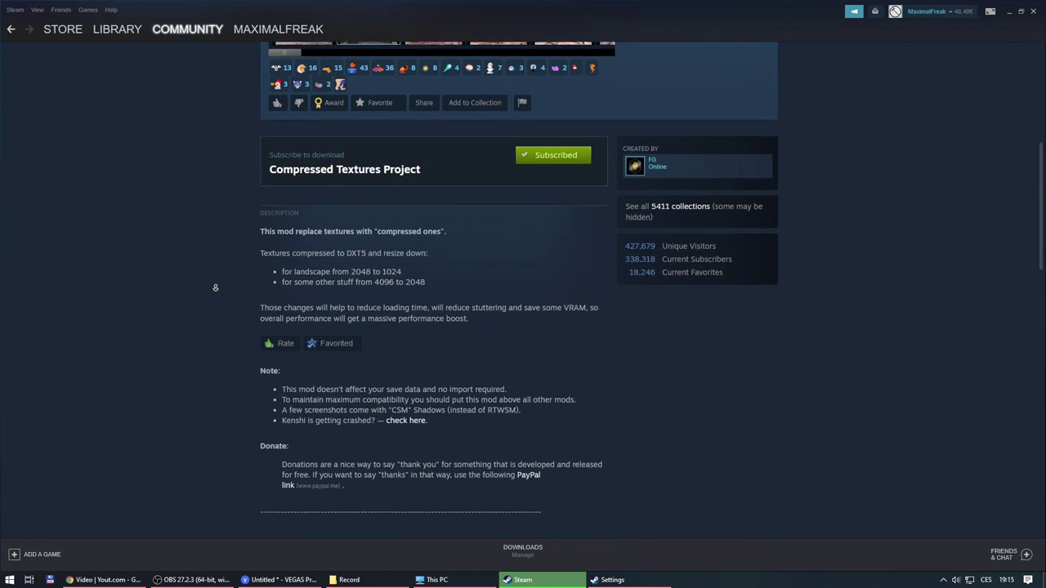
scroll(215, 288, "down", 3)
scroll(222, 168, "up", 7)
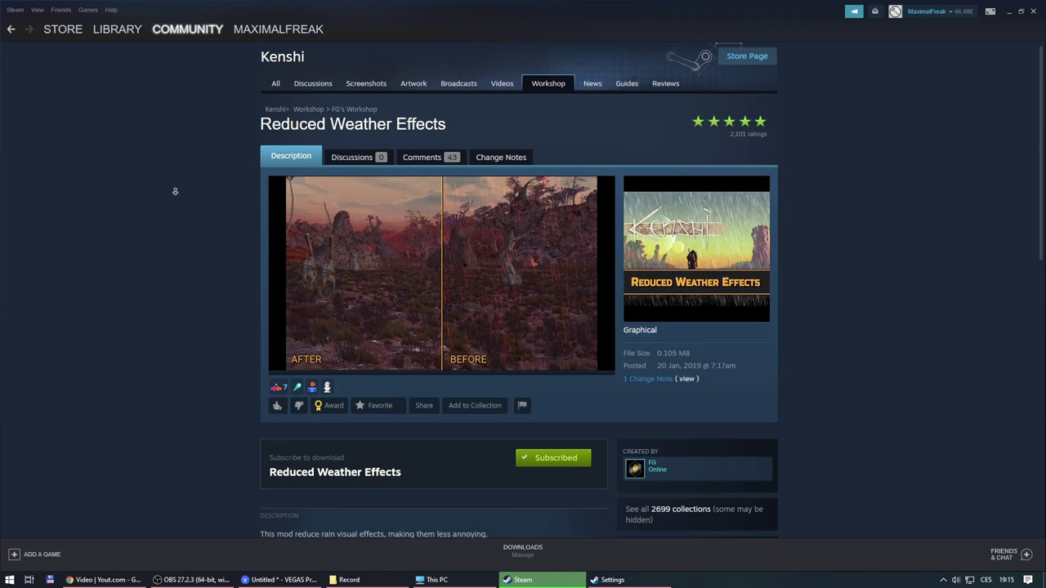
Review the Workshop pages of Reduced Weather Effects, Less Clutter x0.50 and Clean and Speed Plus
scroll(174, 191, "down", 3)
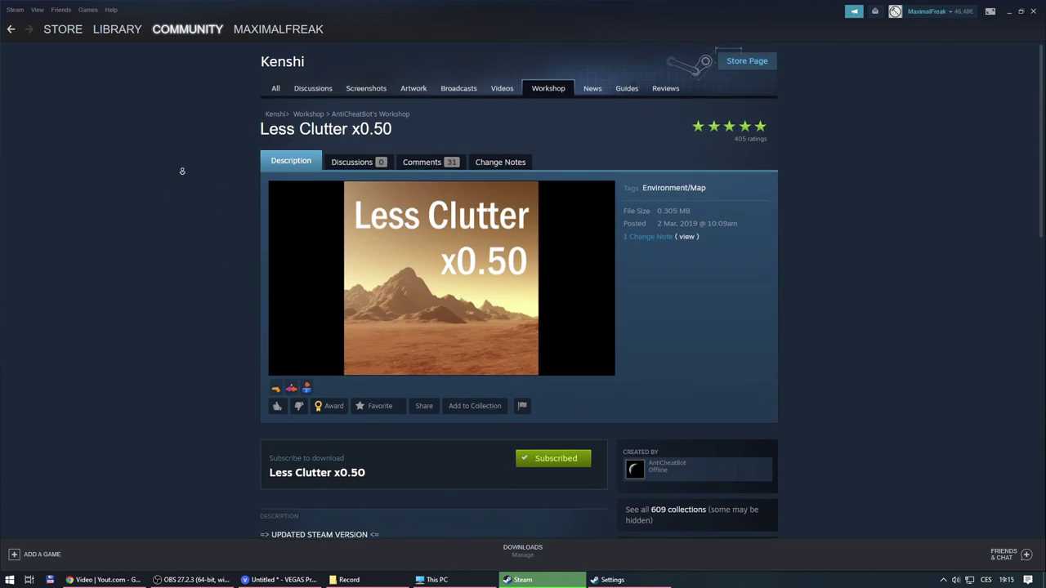
scroll(183, 171, "down", 2)
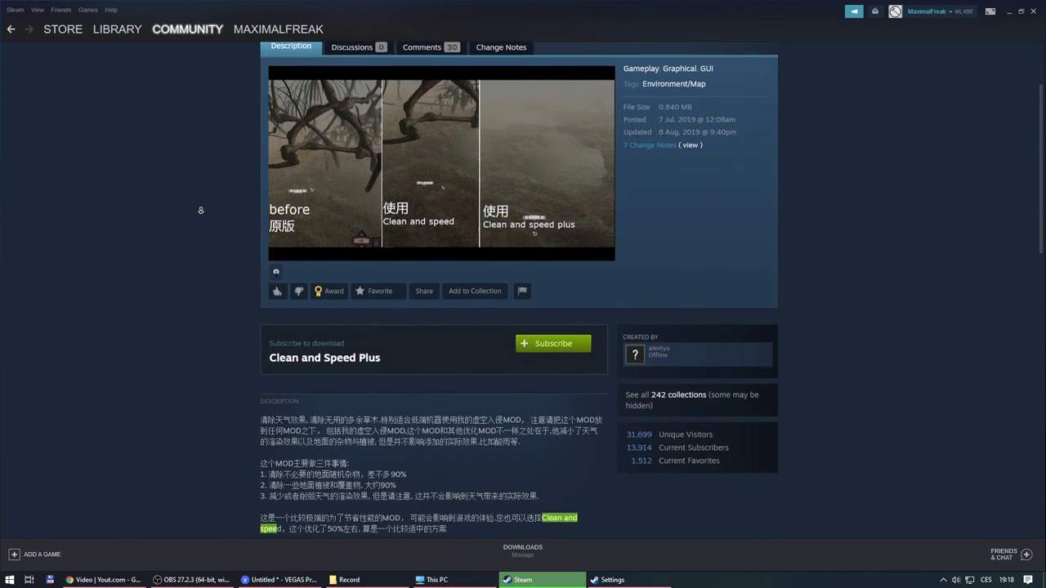
scroll(221, 209, "up", 2)
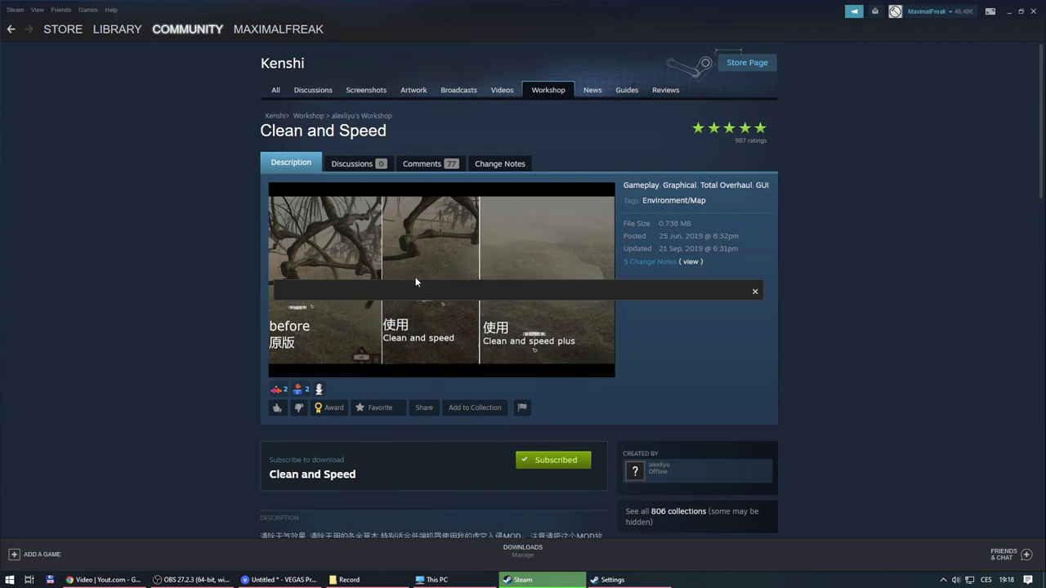
Enlarge the before-and-after comparison image of the Clean and Speed mod, and close it after viewing
left_click(415, 277)
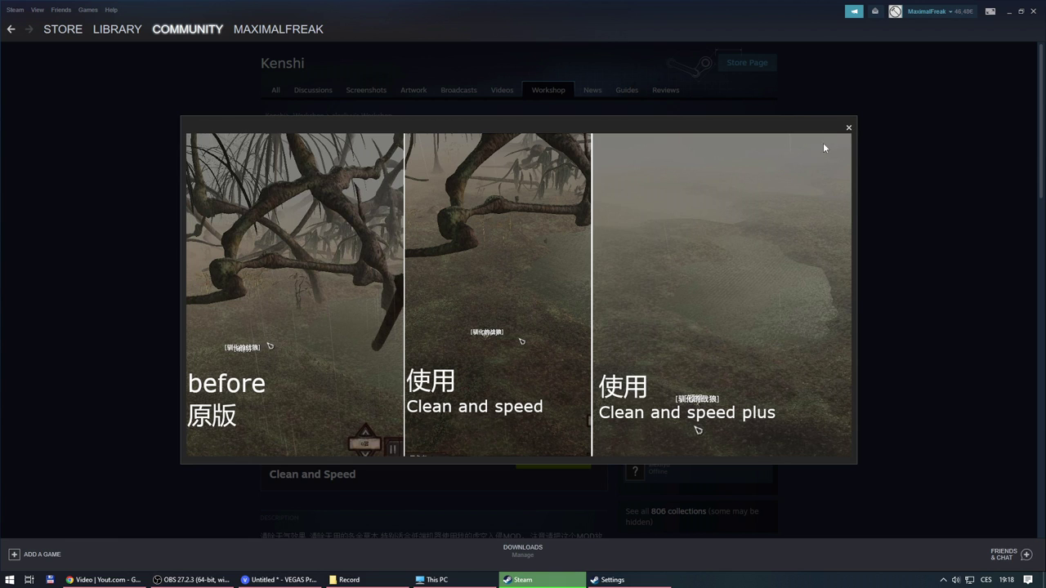
left_click(850, 131)
middle_click(228, 228)
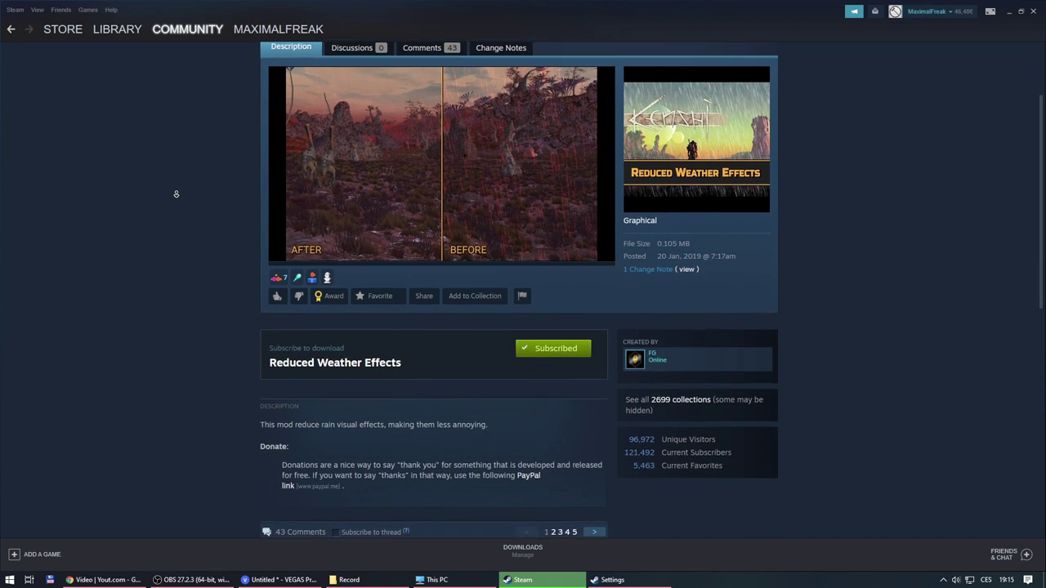
View the Reduced Weather Effects mod page and return to the list of subscribed Kenshi Workshop items
middle_click(177, 199)
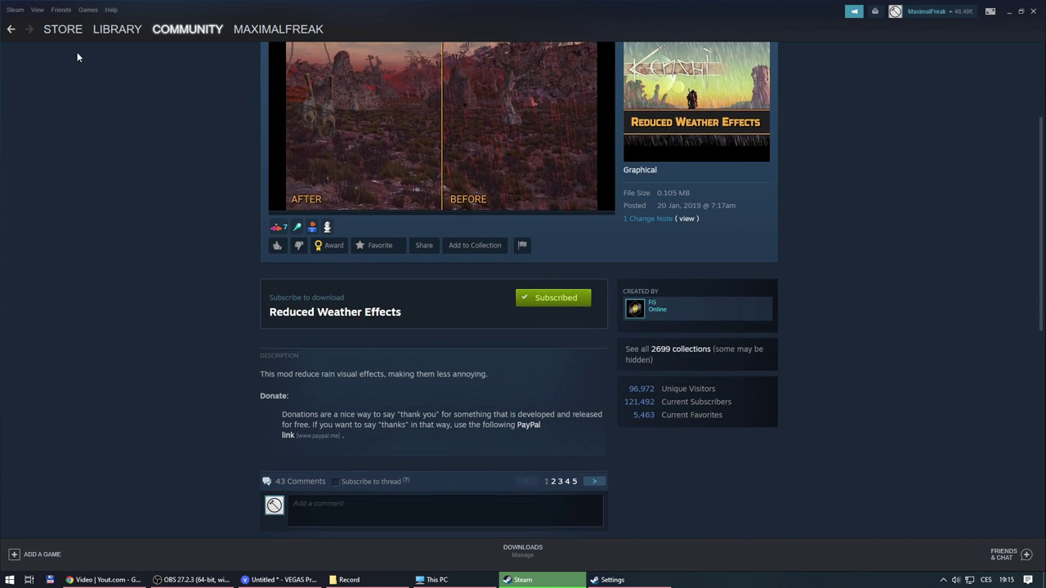
left_click(11, 29)
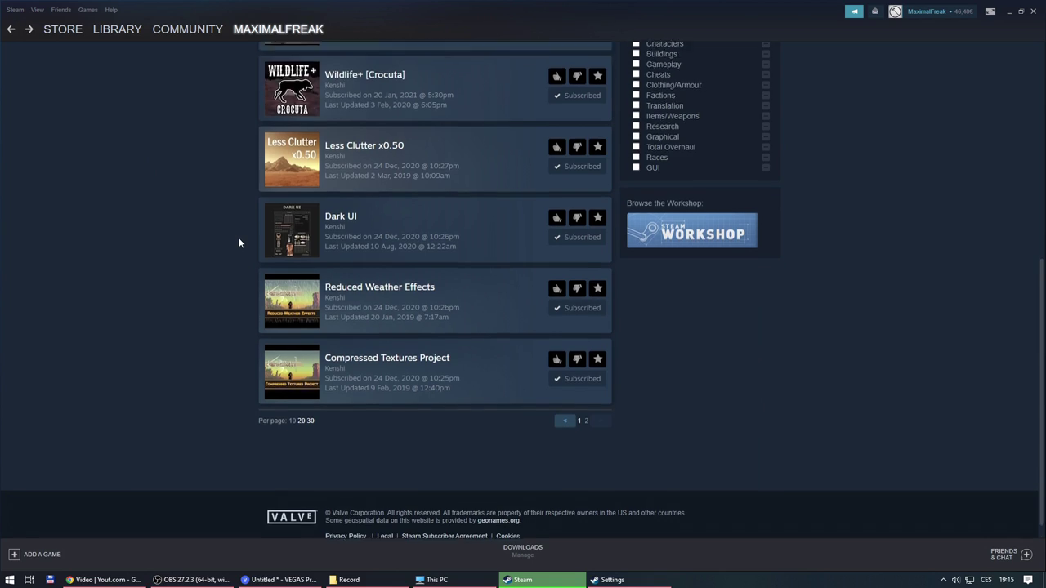
left_click(763, 518)
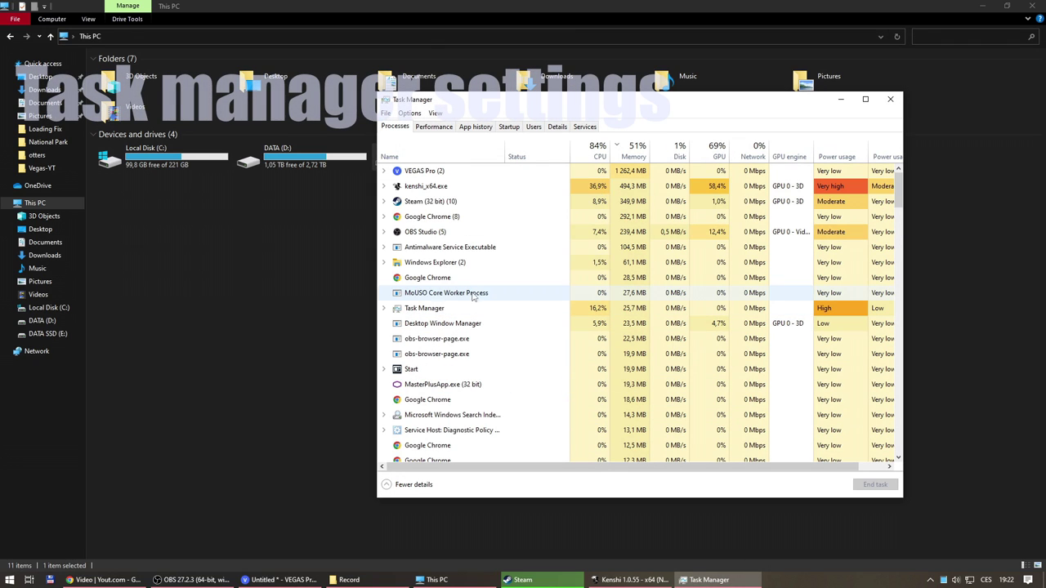
In Task Manager's process details, set the priority of kenshi_x64.exe to Above normal
left_click(549, 130)
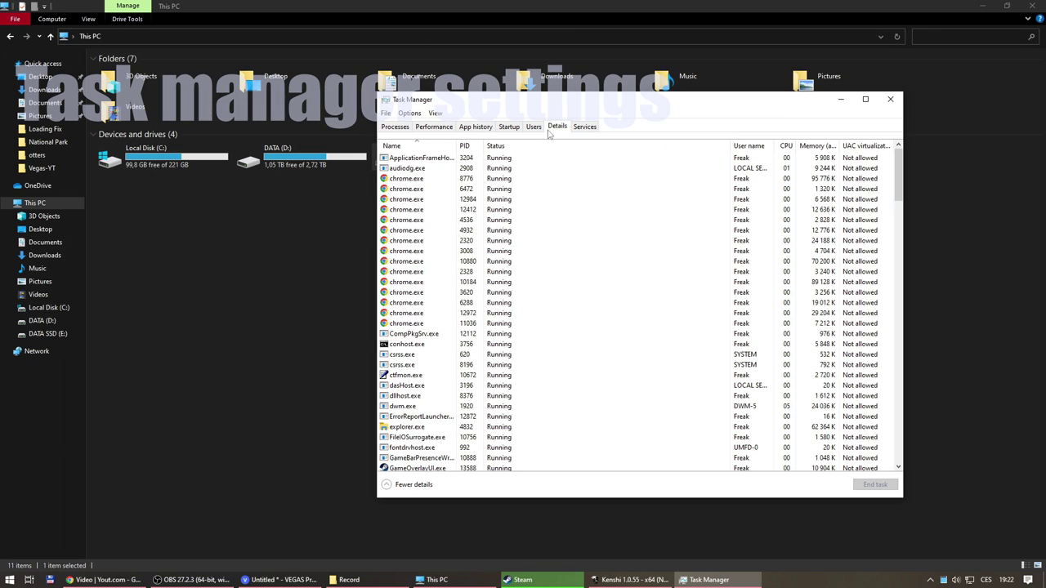
scroll(457, 327, "down", 4)
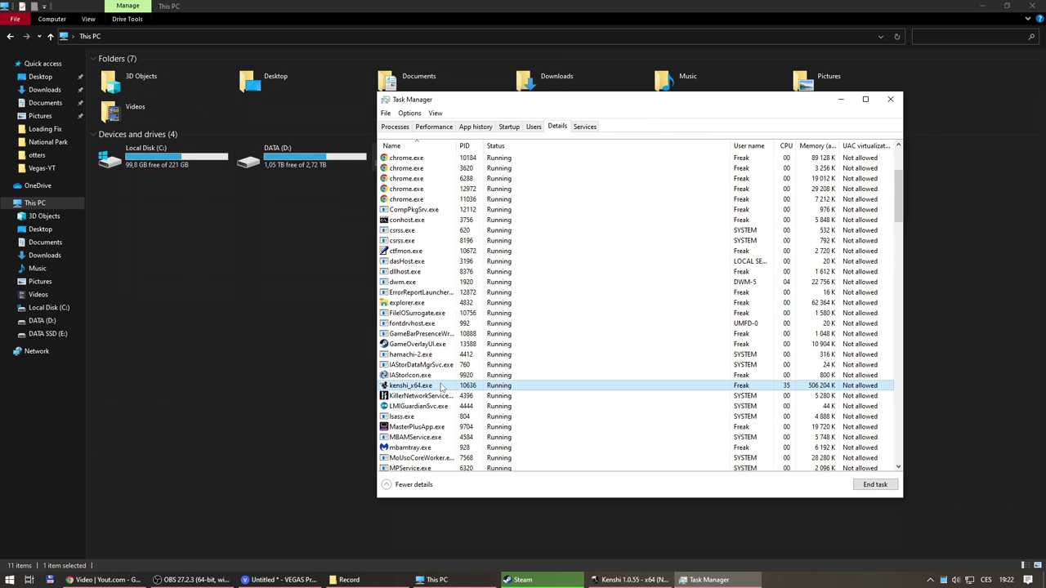
right_click(438, 385)
mouse_move(489, 435)
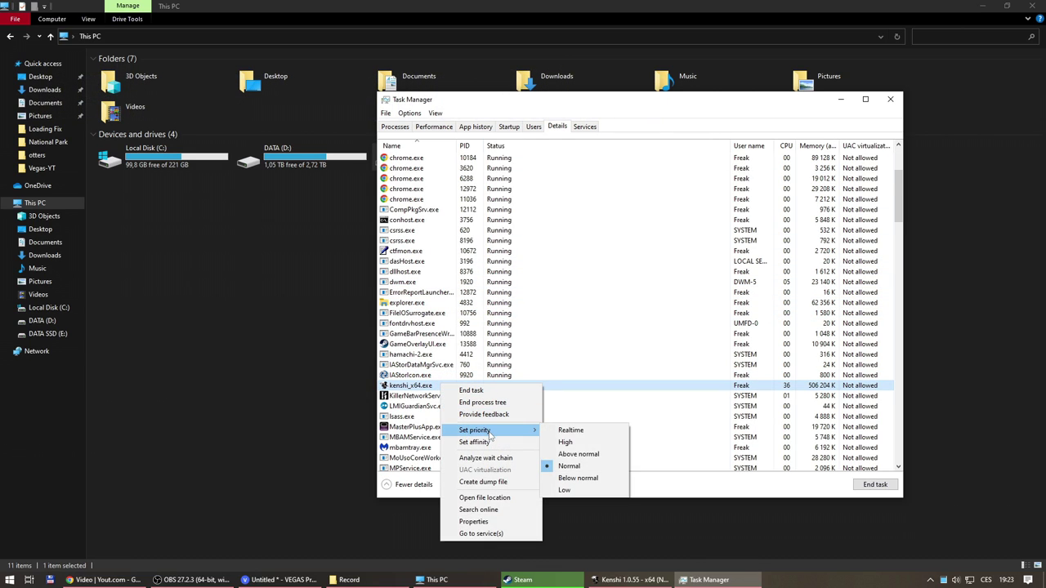
left_click(579, 455)
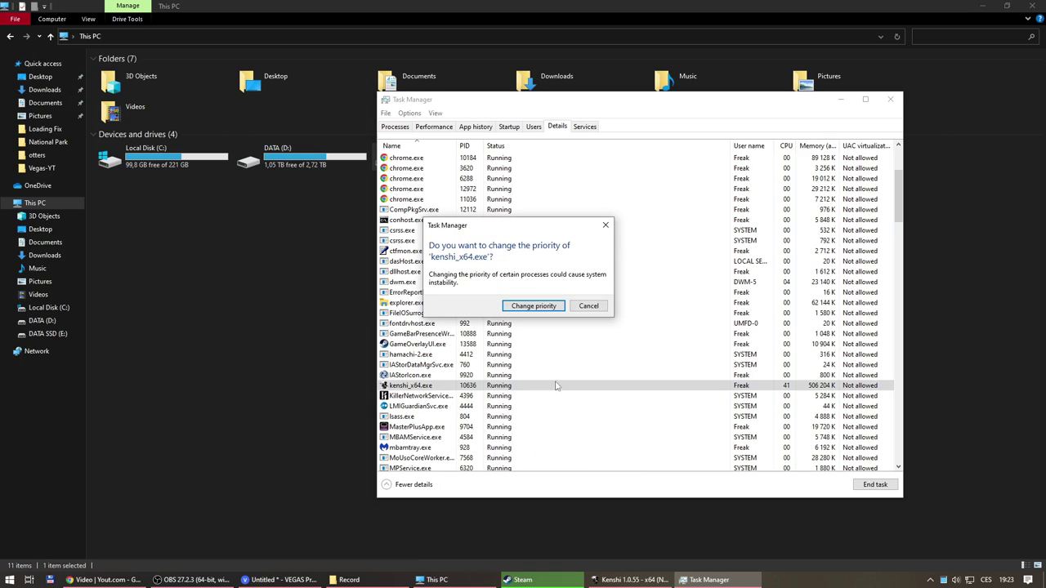